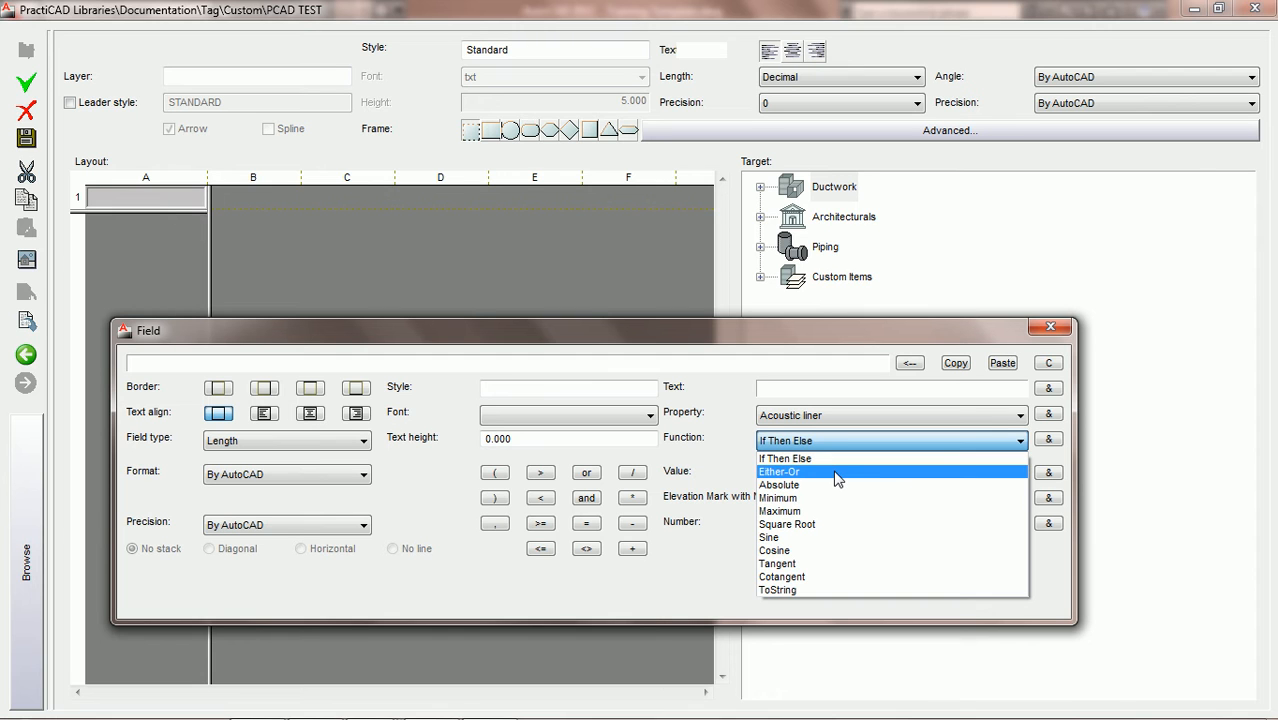
Start the tag field's expression with the Either-Or function
{"action": "left_click", "coordinate": [838, 480]}
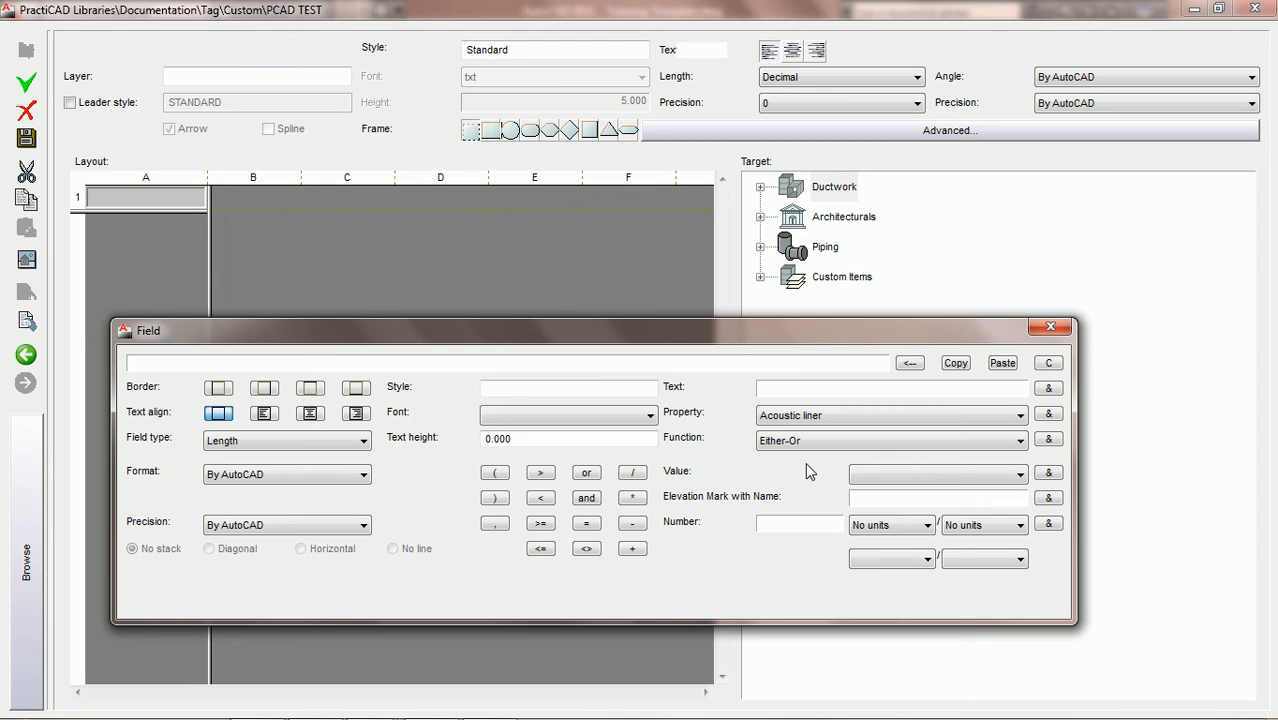
{"action": "left_click", "coordinate": [935, 441]}
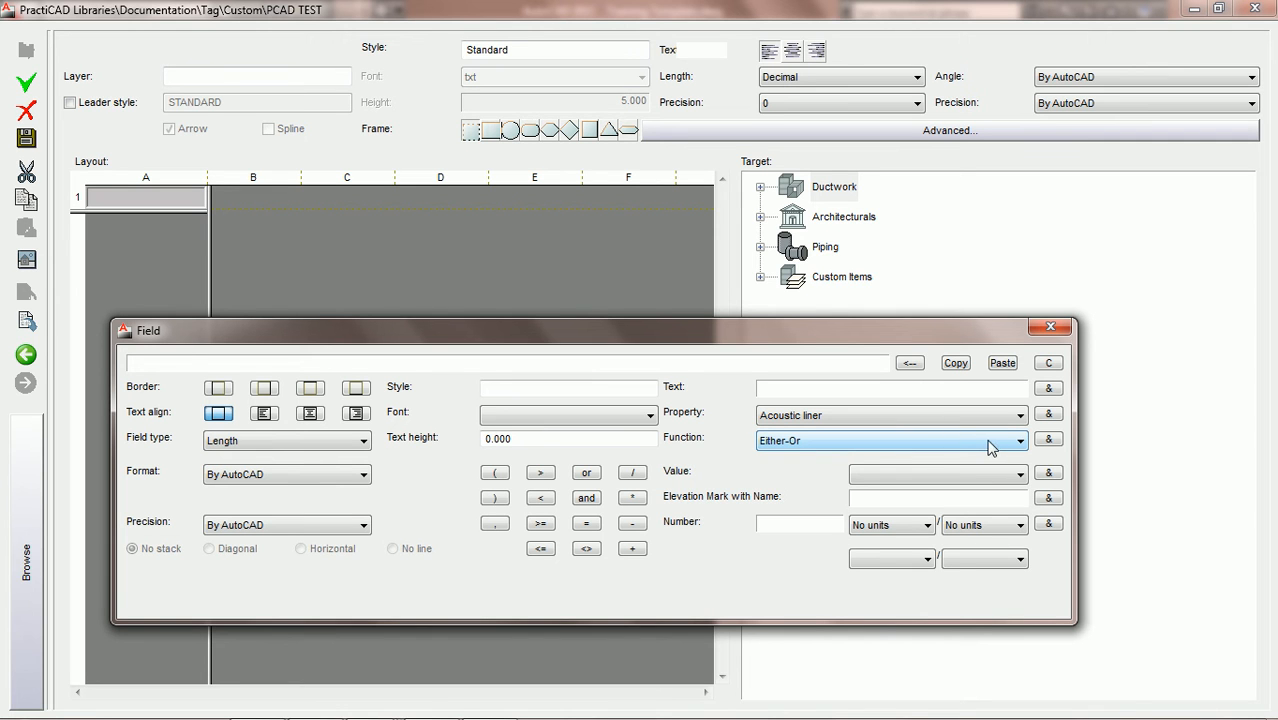
{"action": "left_click", "coordinate": [1049, 441]}
{"action": "left_click", "coordinate": [1049, 441]}
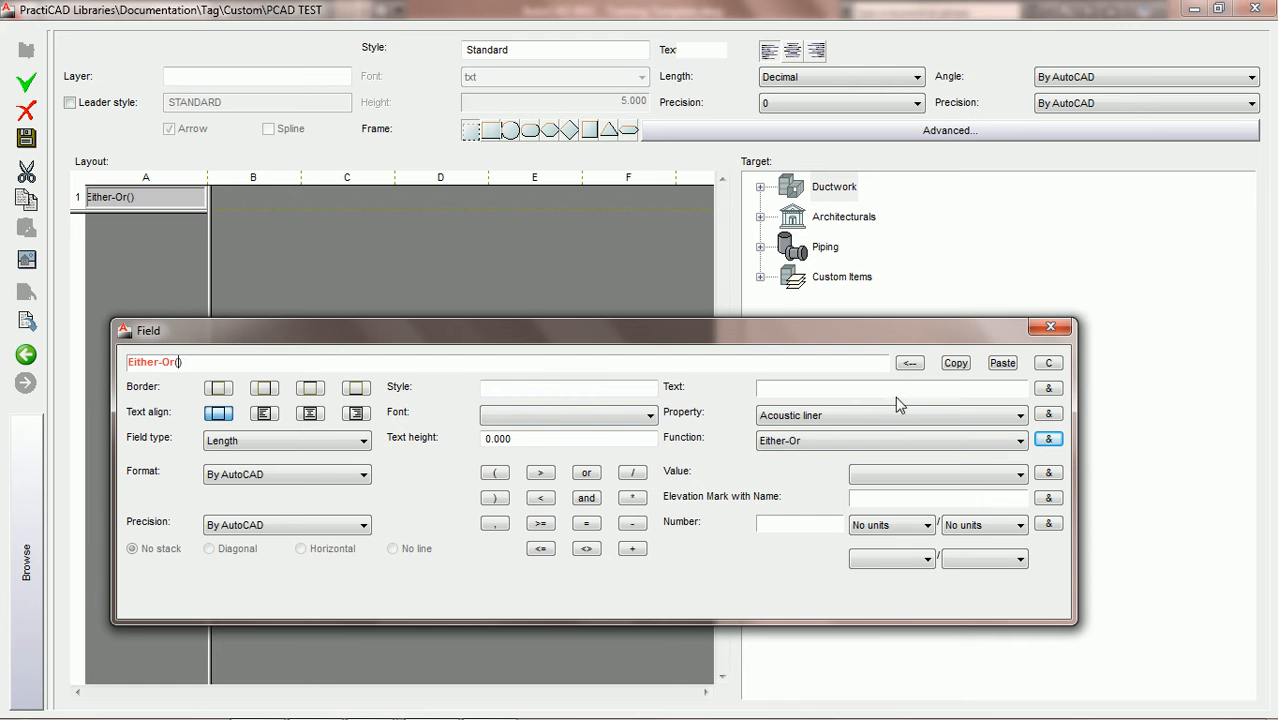
Insert the Width In property inside the Either-Or parentheses
{"action": "left_click", "coordinate": [1020, 416]}
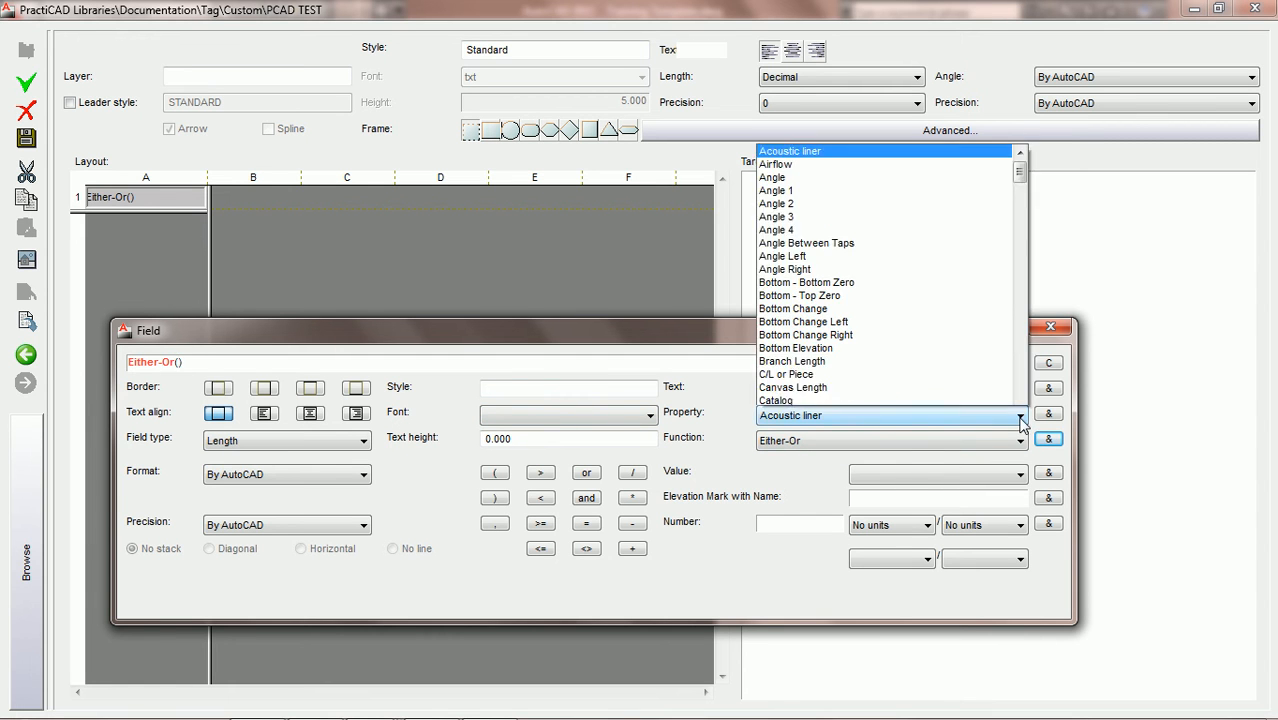
{"action": "key", "text": "w"}
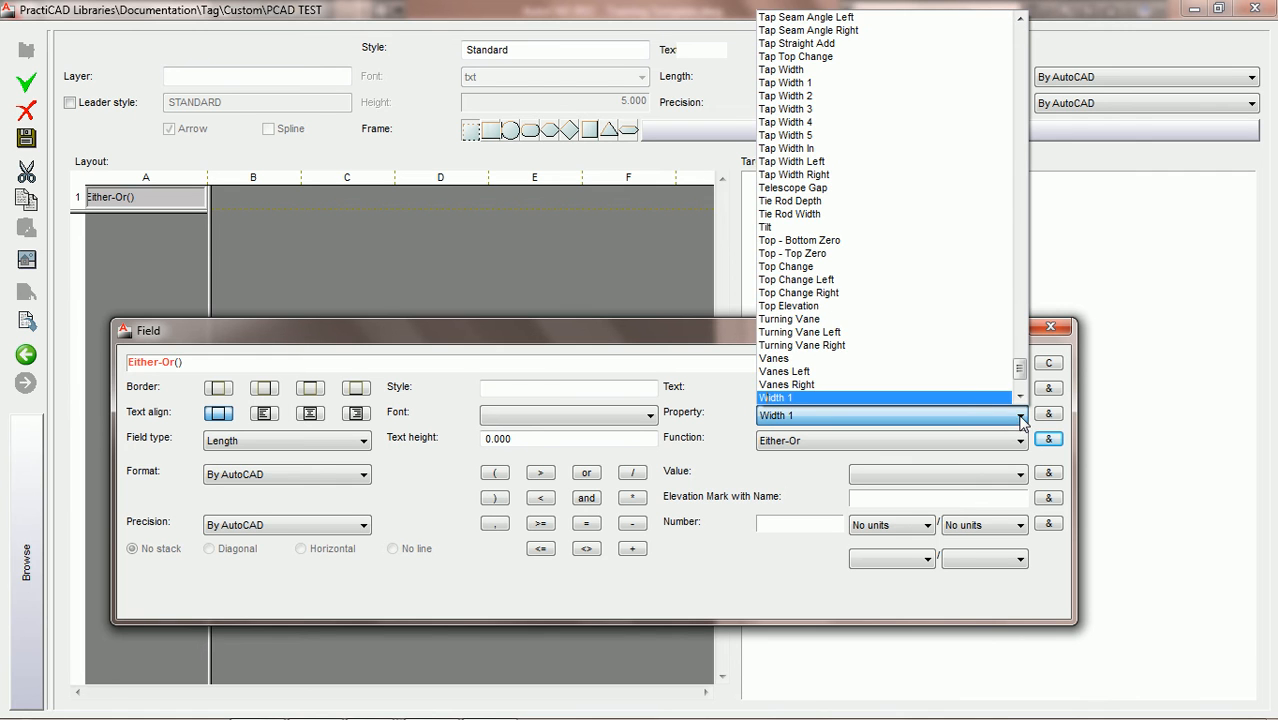
{"action": "left_click", "coordinate": [1020, 397]}
{"action": "left_click", "coordinate": [1020, 397]}
{"action": "left_click", "coordinate": [1020, 397]}
{"action": "left_click", "coordinate": [1020, 397]}
{"action": "left_click", "coordinate": [1020, 397]}
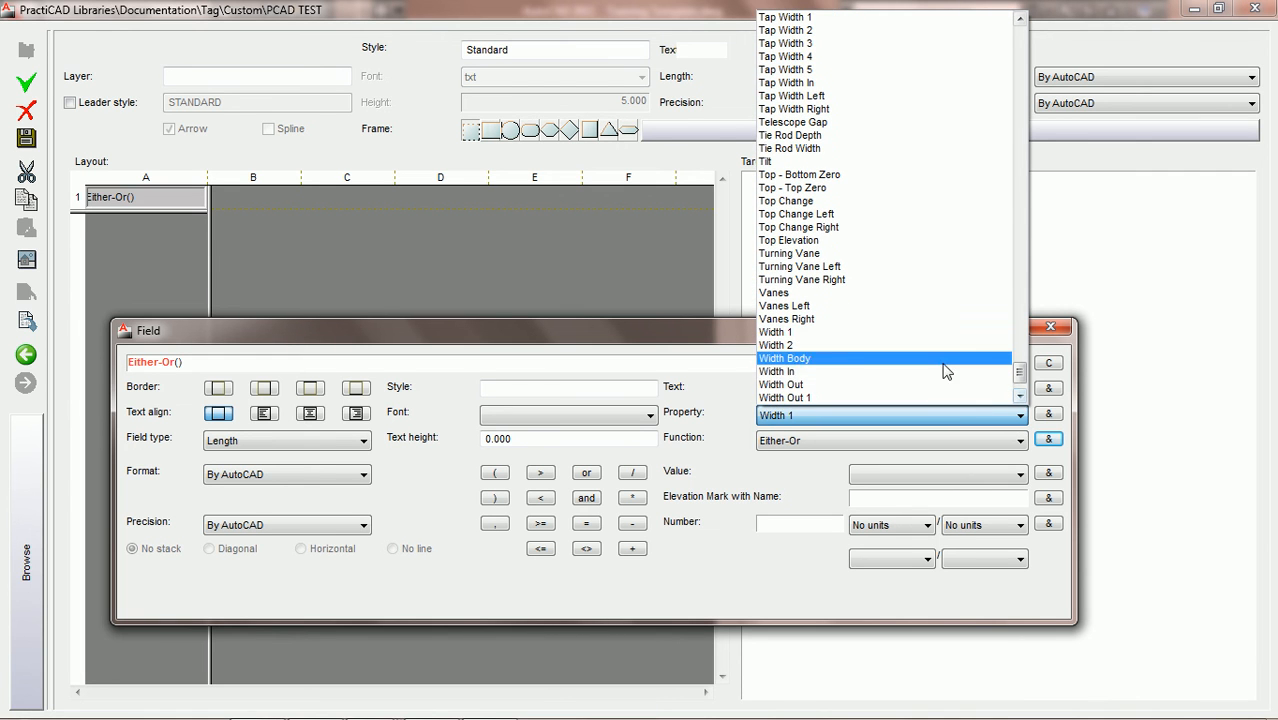
{"action": "left_click", "coordinate": [946, 376]}
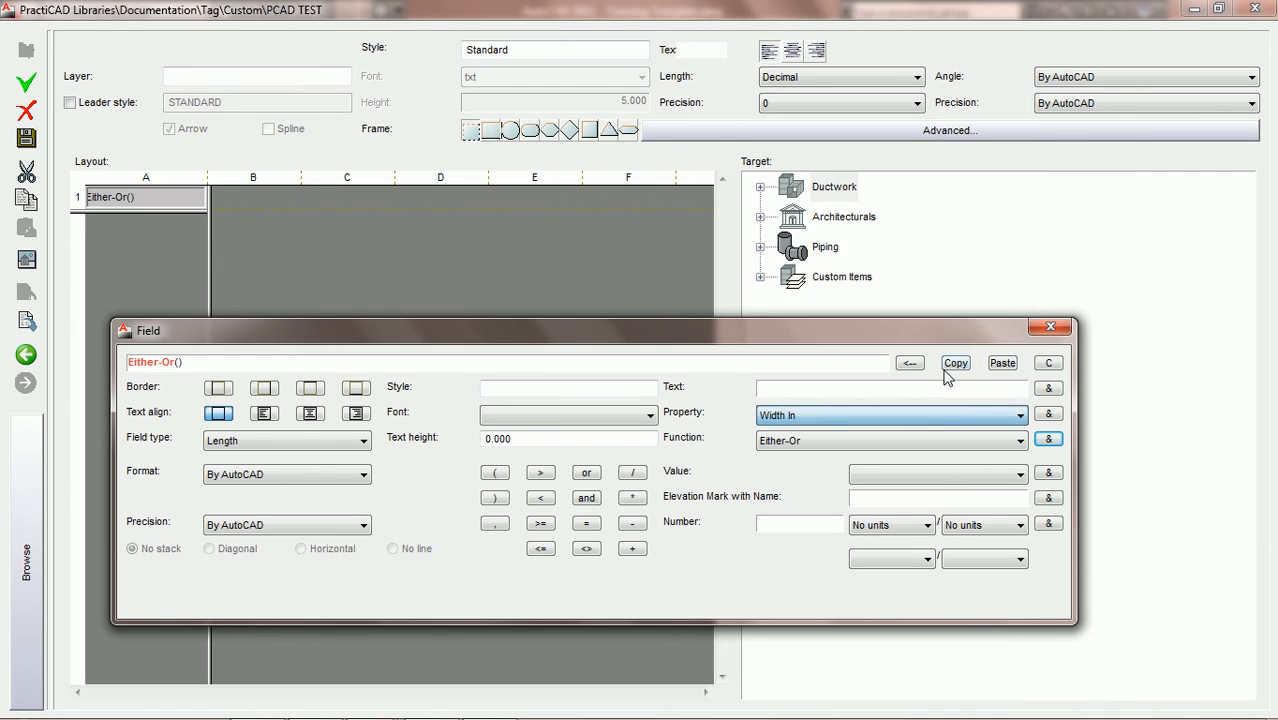
{"action": "left_click", "coordinate": [1049, 414]}
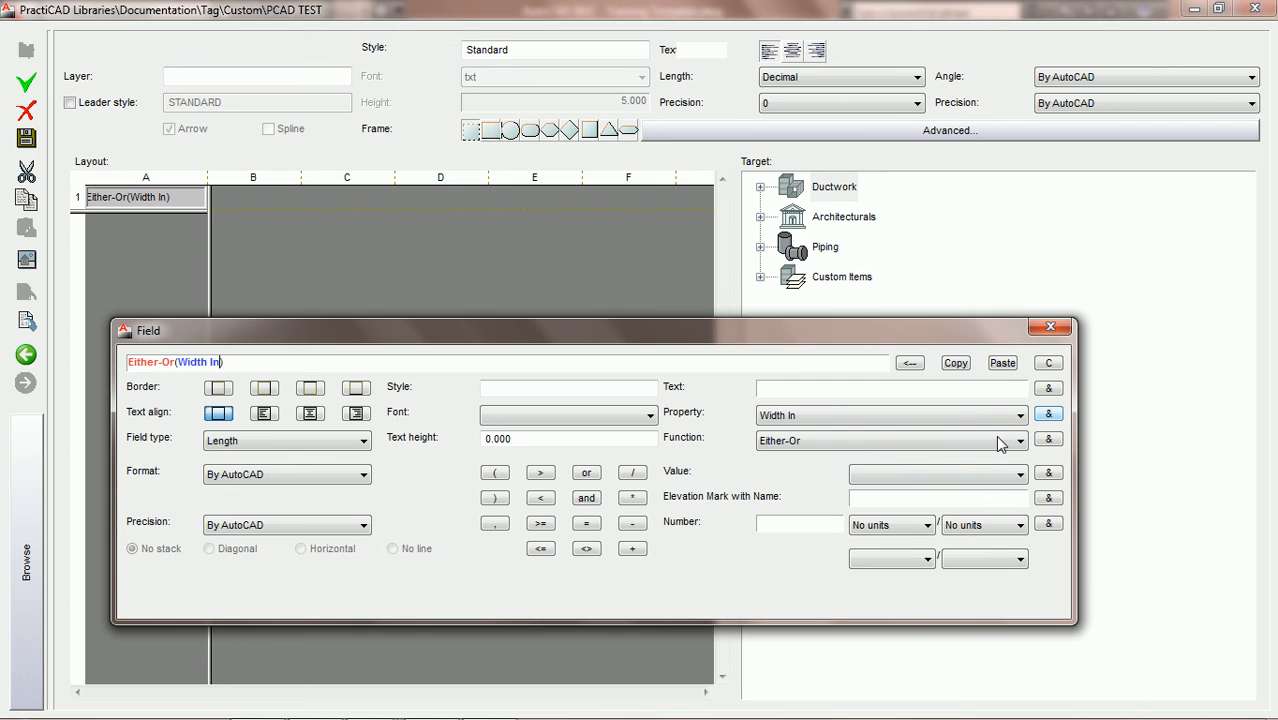
Append the literal text "x" after Width In, with a plus operator before and after it
{"action": "left_click", "coordinate": [632, 549]}
{"action": "left_click", "coordinate": [788, 391]}
{"action": "type", "text": "x"}
{"action": "left_click", "coordinate": [1048, 388]}
{"action": "left_click", "coordinate": [632, 548]}
Add the Depth In property after the "x" text to complete the first Either-Or argument
{"action": "left_click", "coordinate": [1020, 418]}
{"action": "key", "text": "d"}
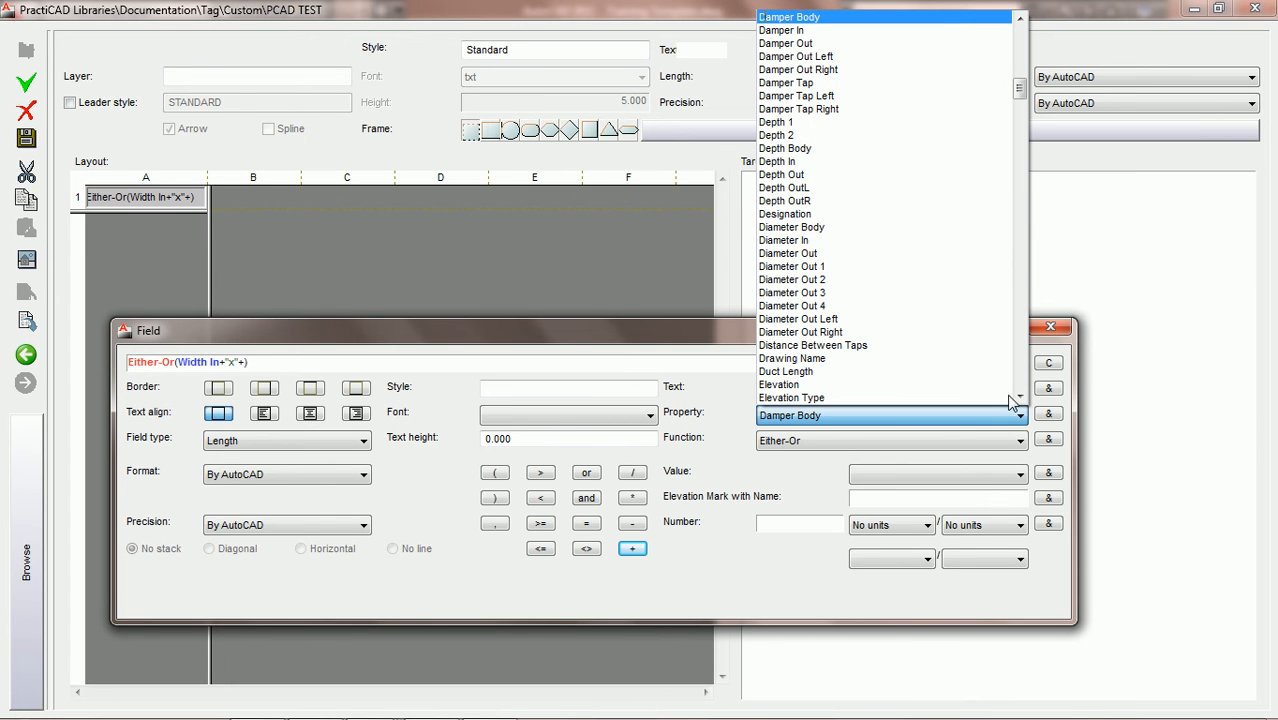
{"action": "left_click", "coordinate": [922, 166]}
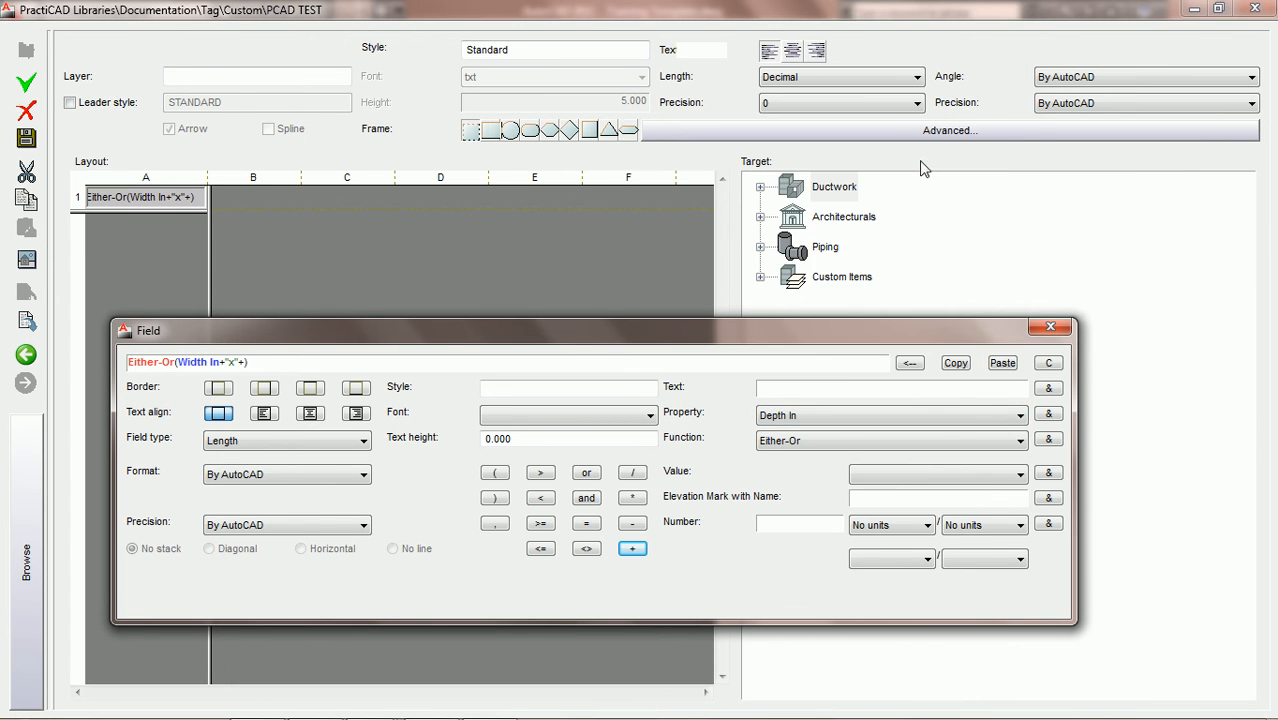
{"action": "left_click", "coordinate": [1048, 415]}
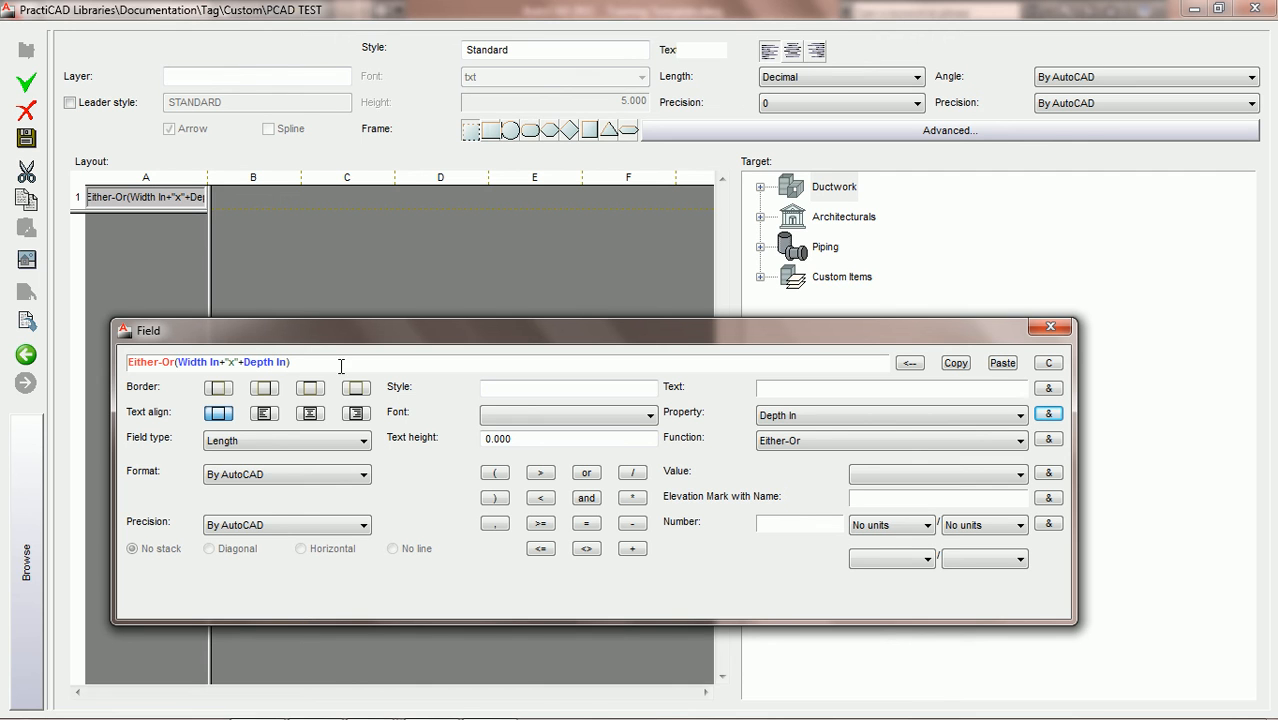
Add a comma after Depth In and insert the Diameter In property as the second Either-Or argument
{"action": "left_click", "coordinate": [495, 523]}
{"action": "key", "text": "BackSpace"}
{"action": "left_click", "coordinate": [1018, 416]}
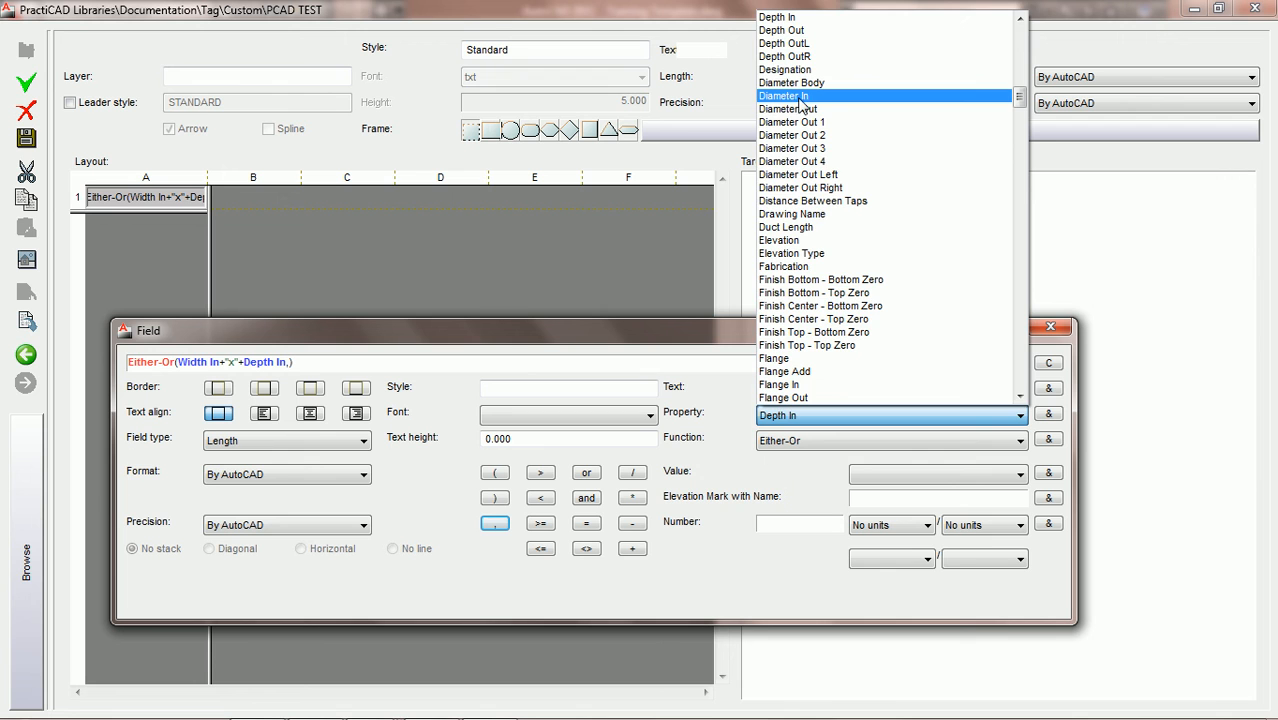
{"action": "left_click", "coordinate": [801, 96]}
{"action": "left_click", "coordinate": [1048, 413]}
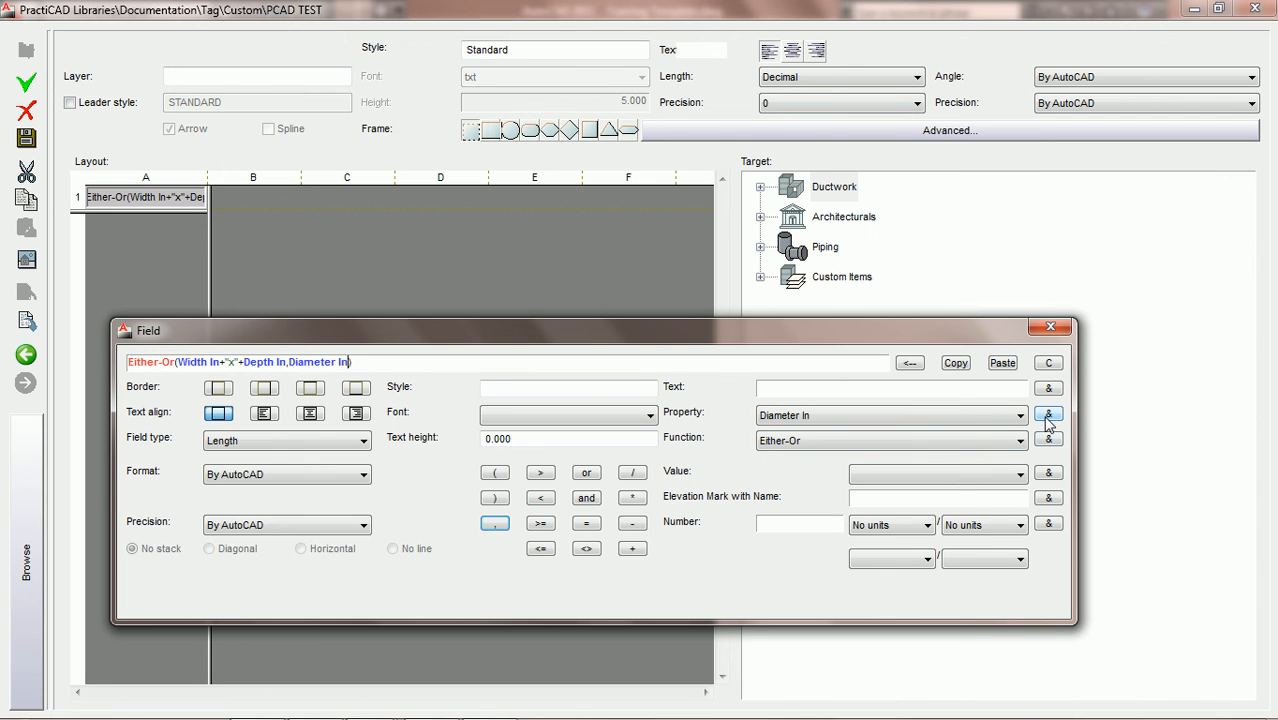
Append an inch mark (") as literal text to Diameter In with a plus operator
{"action": "left_click", "coordinate": [631, 549]}
{"action": "left_click", "coordinate": [812, 388]}
{"action": "type", "text": "\""}
{"action": "left_click", "coordinate": [1048, 388]}
{"action": "left_click", "coordinate": [285, 362]}
Set the field's format to Decimal with precision 0, and save the tag and close the library editor
{"action": "left_click", "coordinate": [364, 474]}
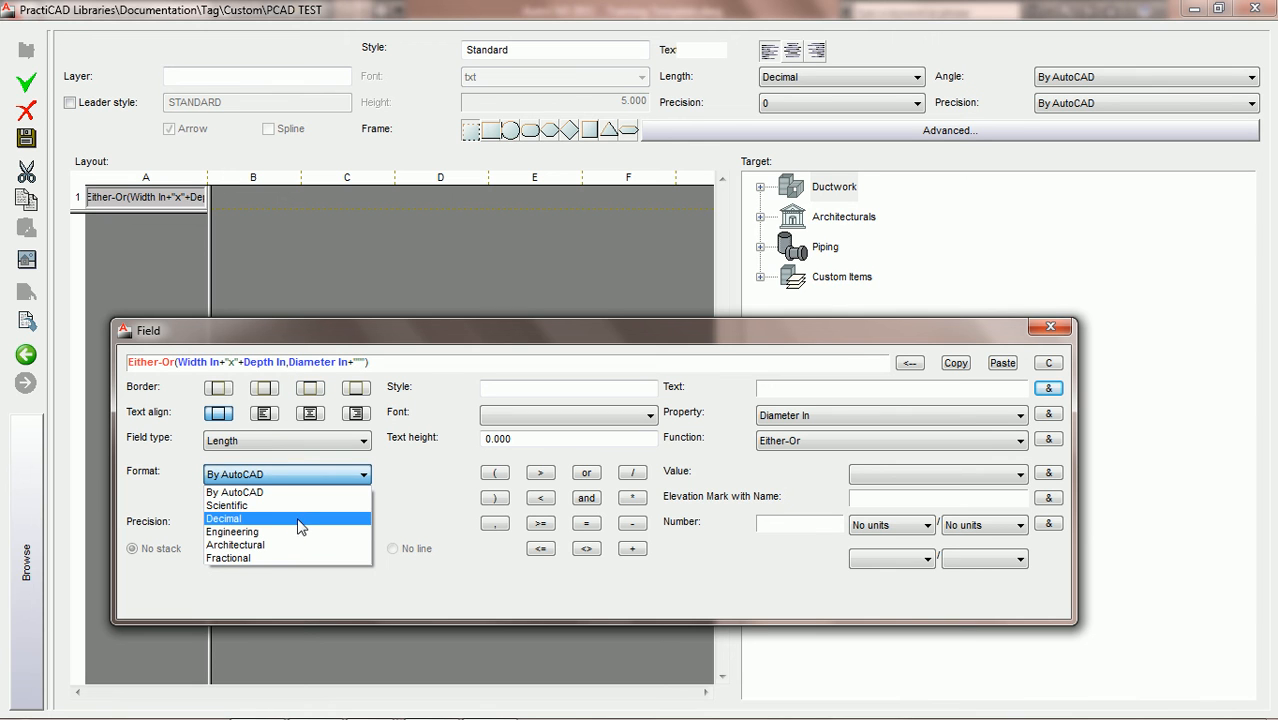
{"action": "left_click", "coordinate": [301, 519]}
{"action": "left_click", "coordinate": [365, 525]}
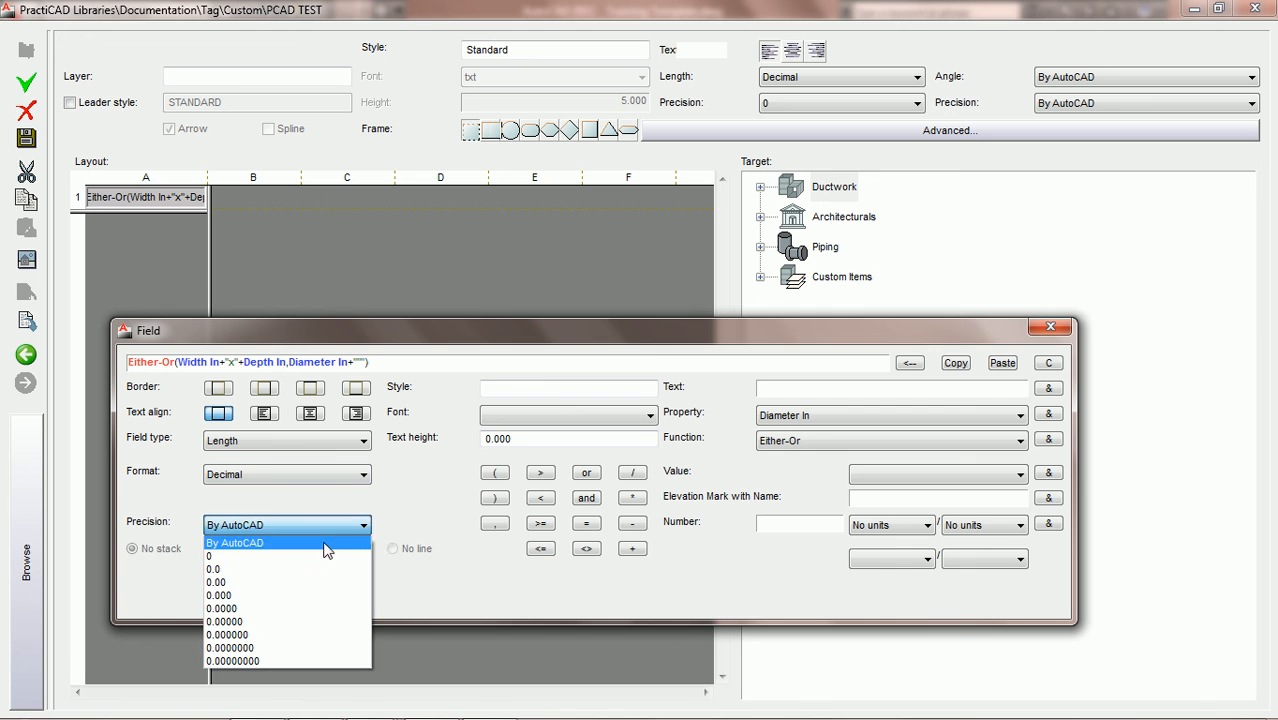
{"action": "left_click", "coordinate": [317, 557]}
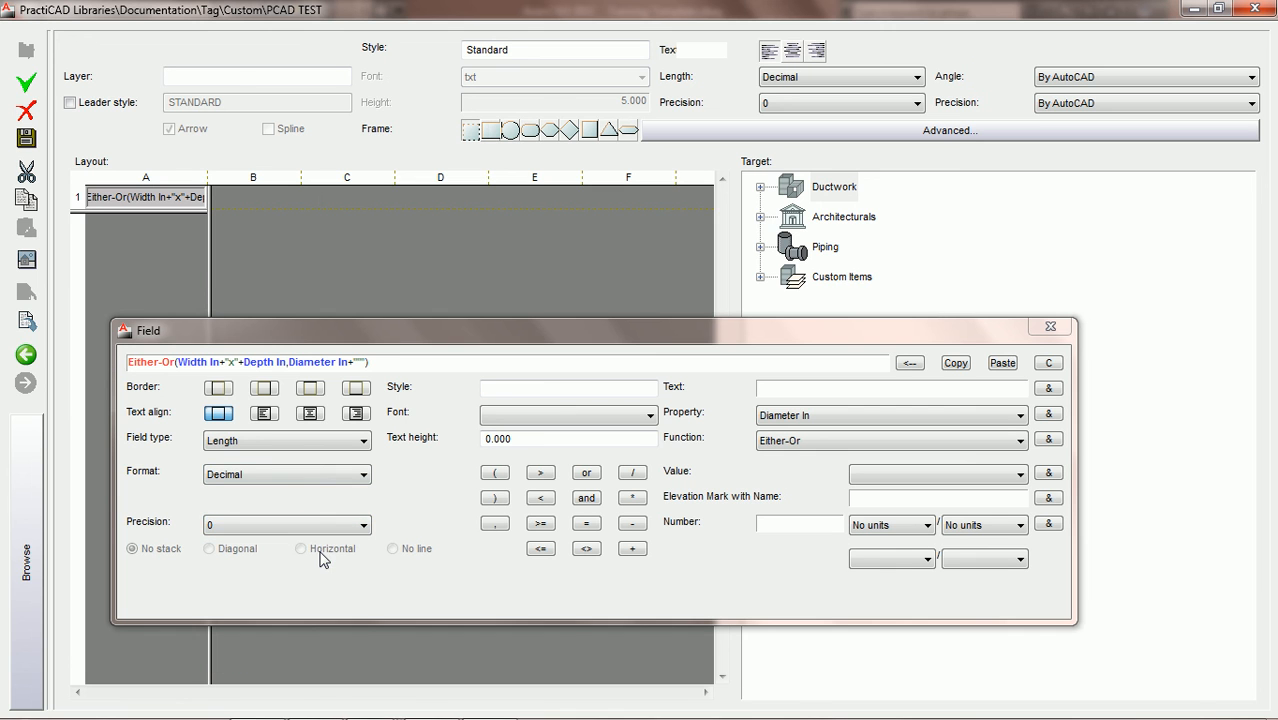
{"action": "left_click", "coordinate": [26, 138]}
{"action": "left_click", "coordinate": [1254, 9]}
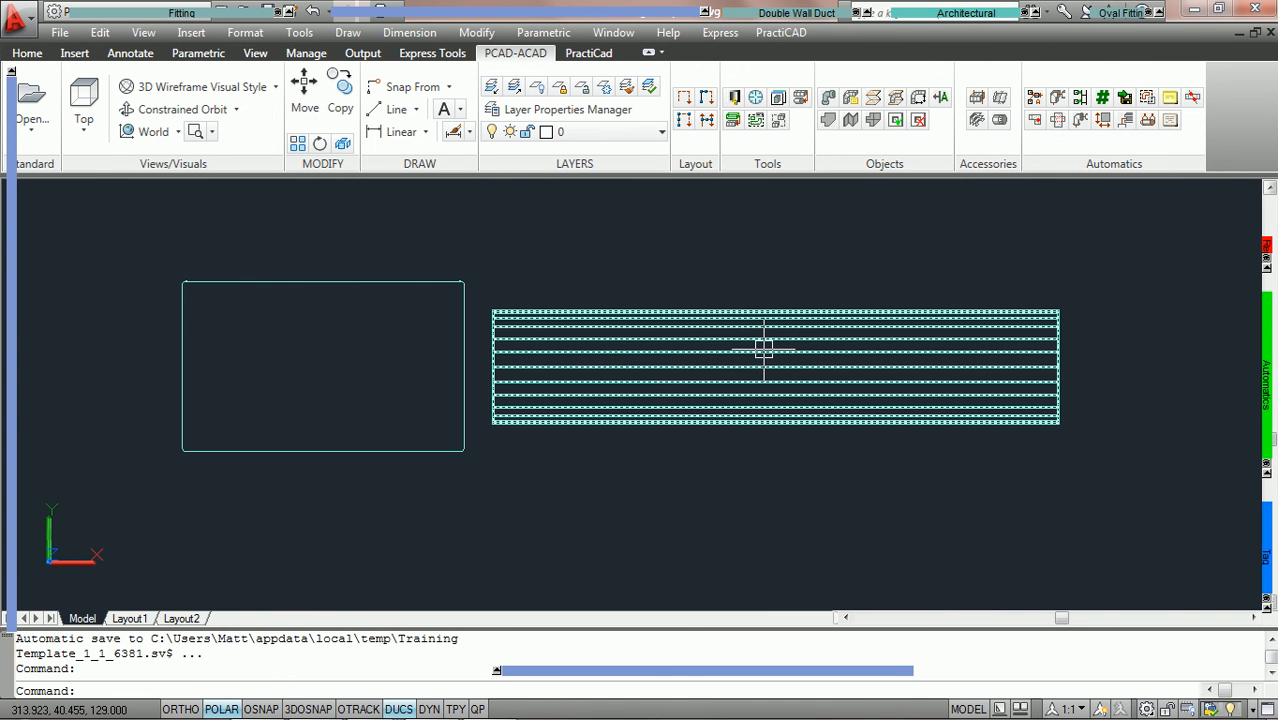
Tag the rectangular duct with the new custom tag, placing the unrotated label inside its outline
{"action": "mouse_move", "coordinate": [1268, 562]}
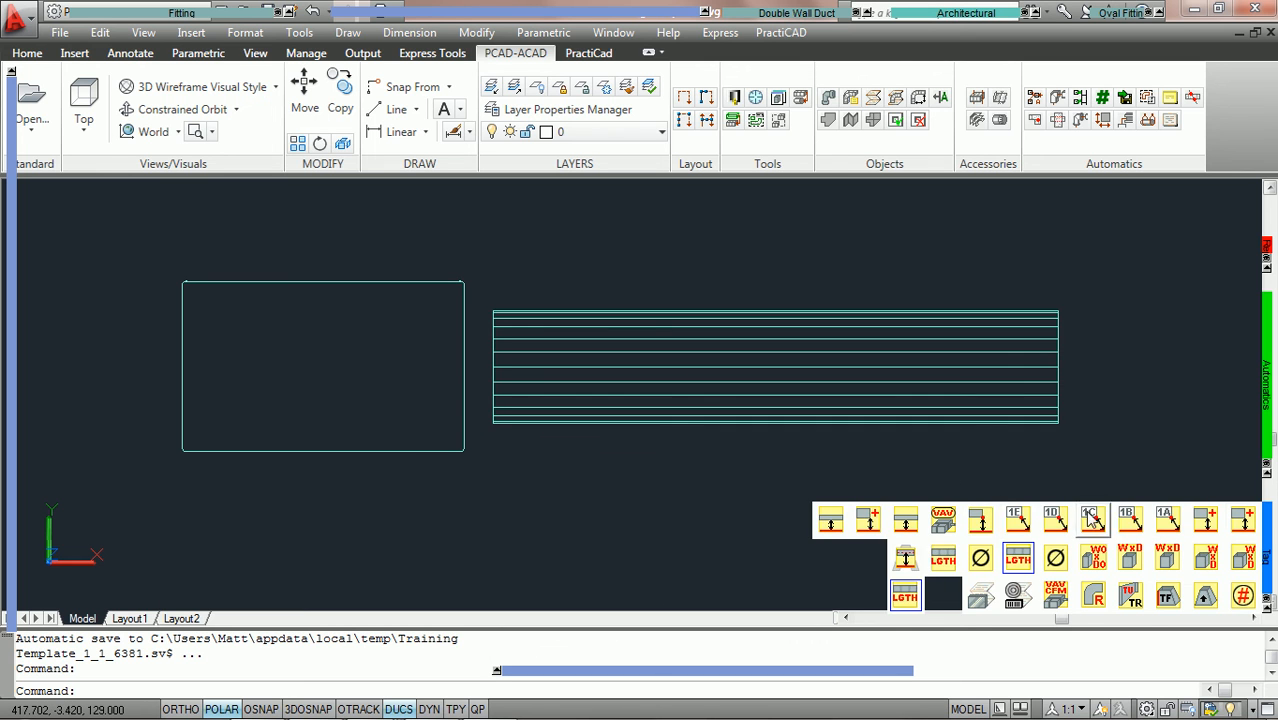
{"action": "left_click", "coordinate": [905, 597]}
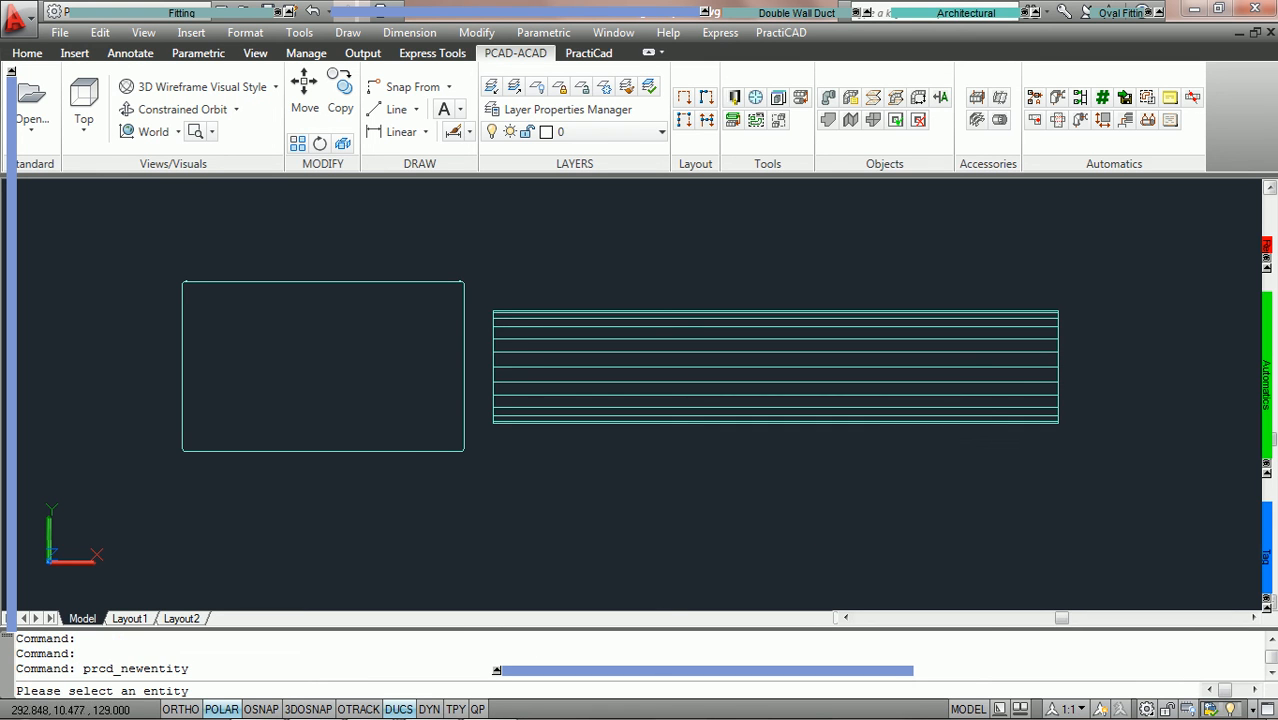
{"action": "left_click", "coordinate": [298, 276]}
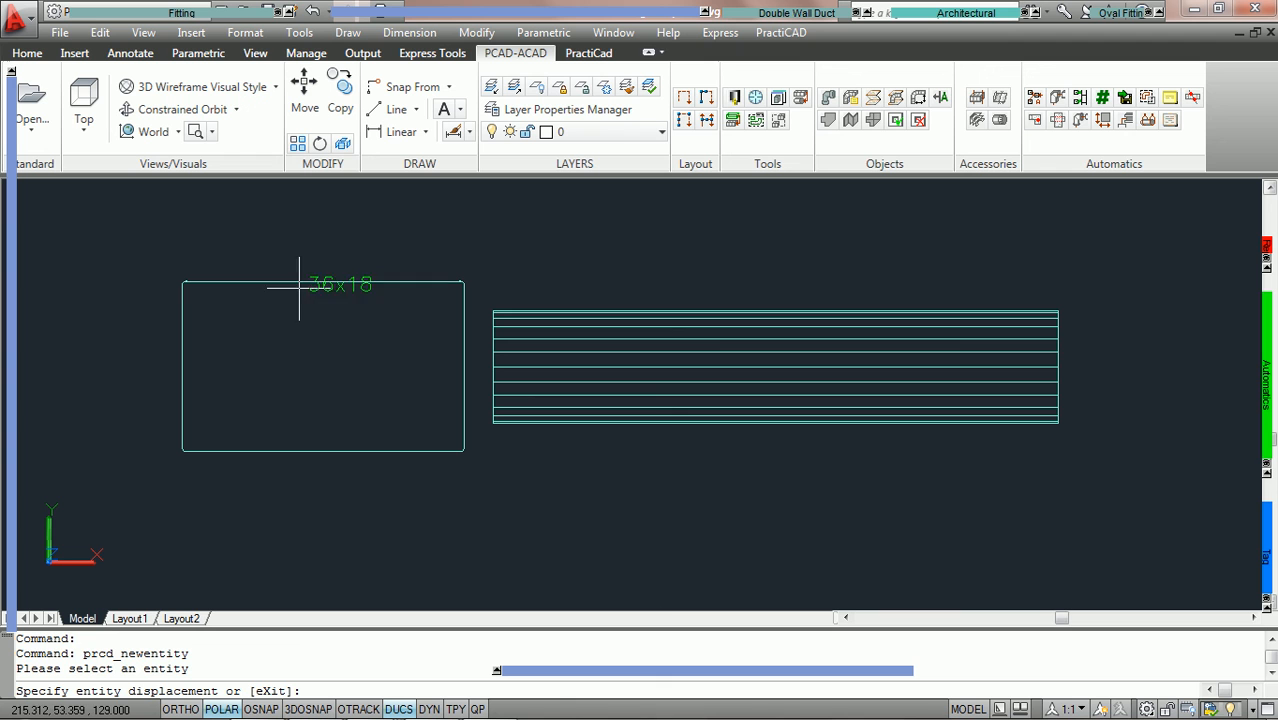
{"action": "left_click", "coordinate": [274, 360]}
{"action": "left_click", "coordinate": [278, 358]}
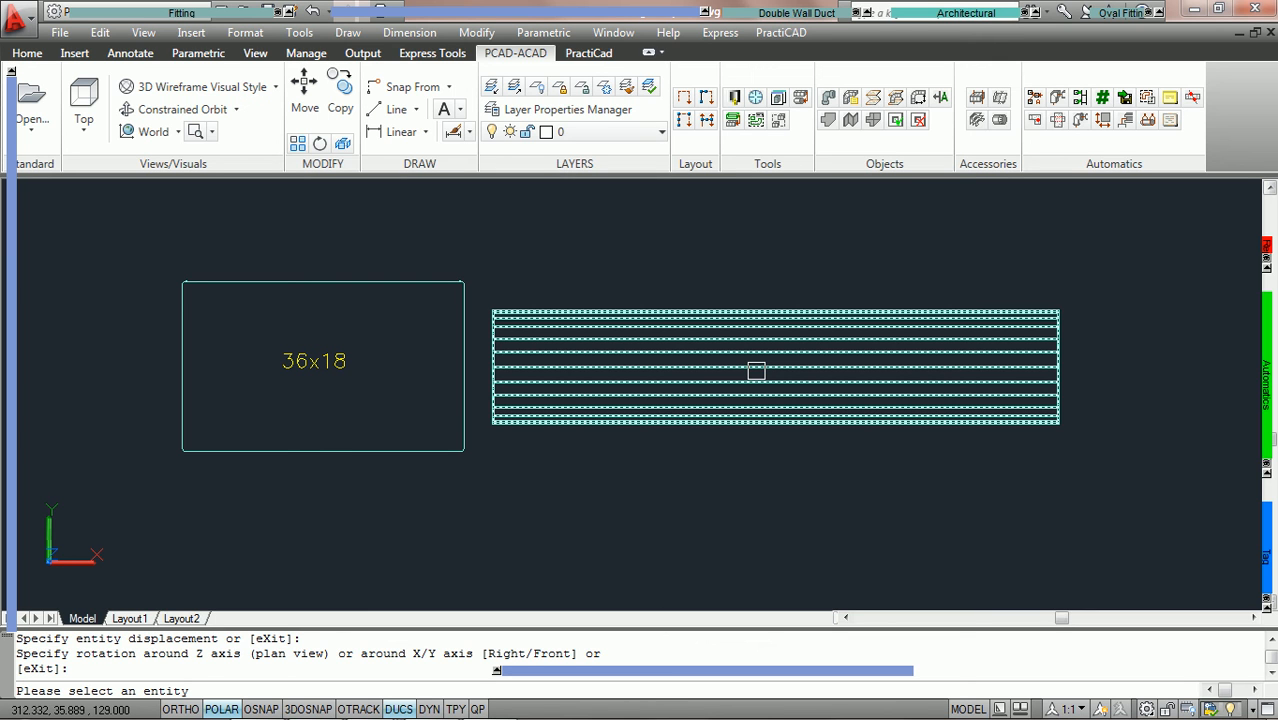
Tag the round duct with the same tag, placing the unrotated label just above it
{"action": "left_click", "coordinate": [756, 371]}
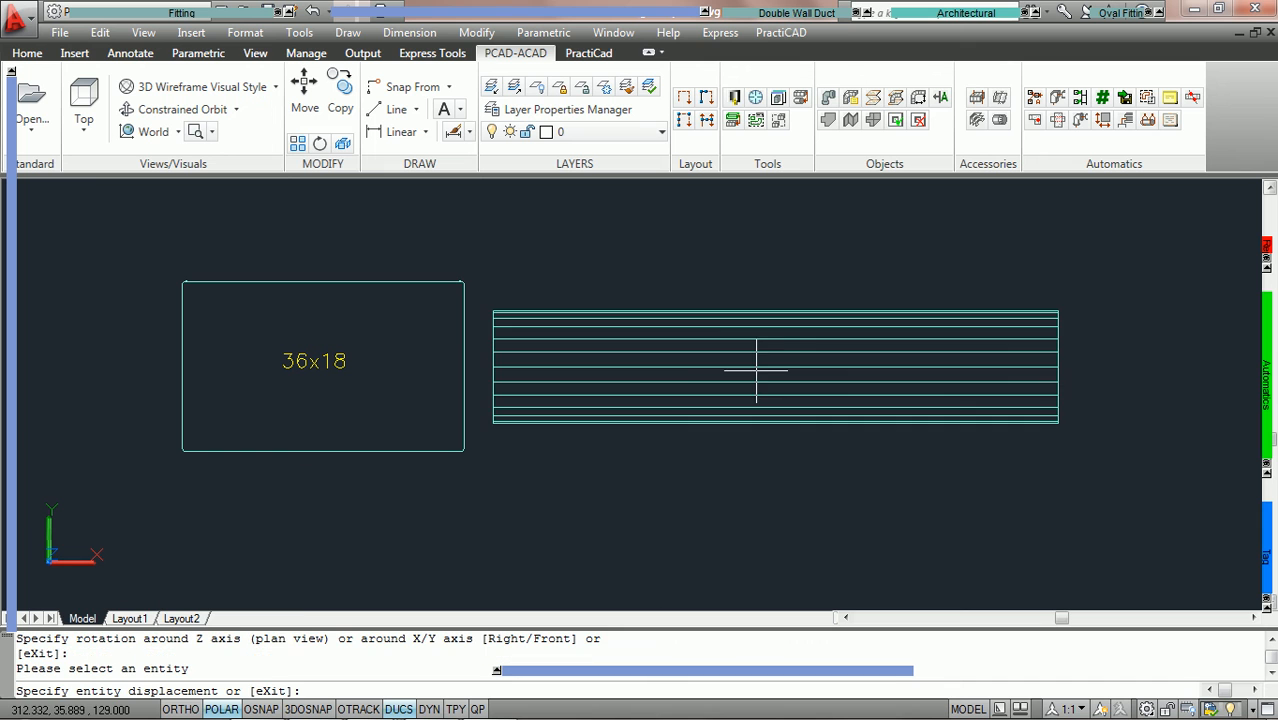
{"action": "left_click", "coordinate": [737, 278]}
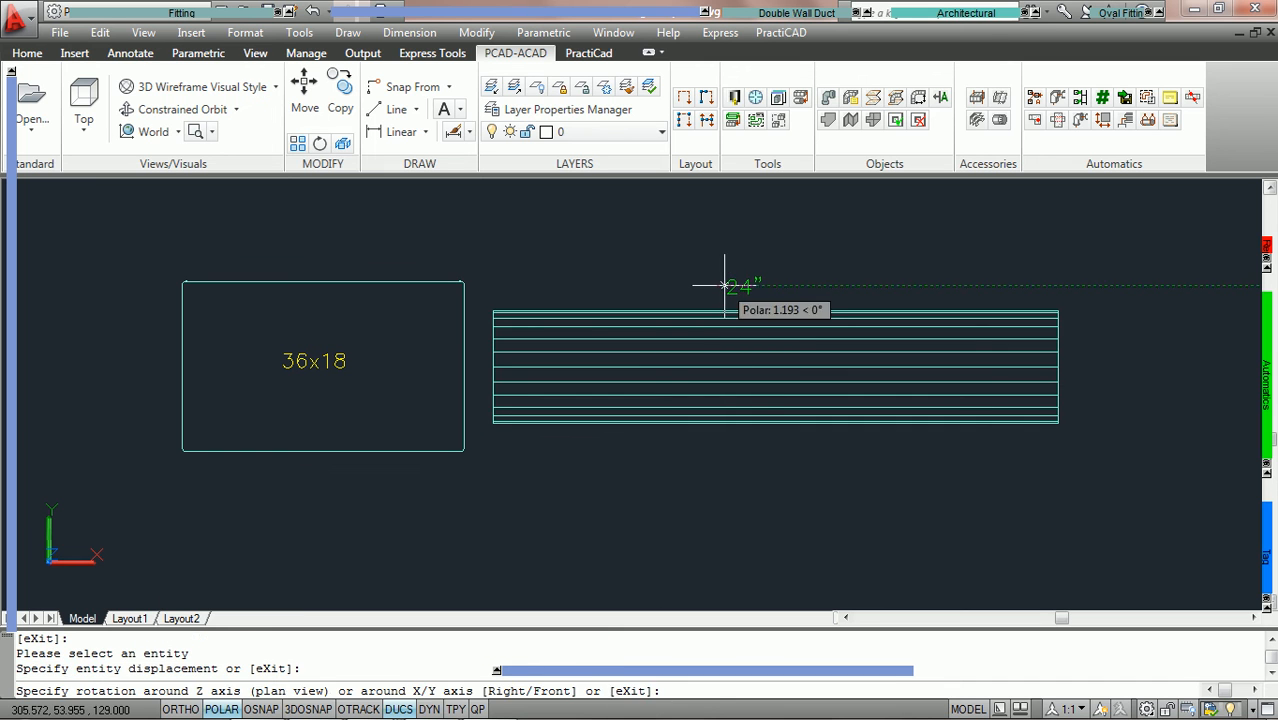
{"action": "key", "text": "Return"}
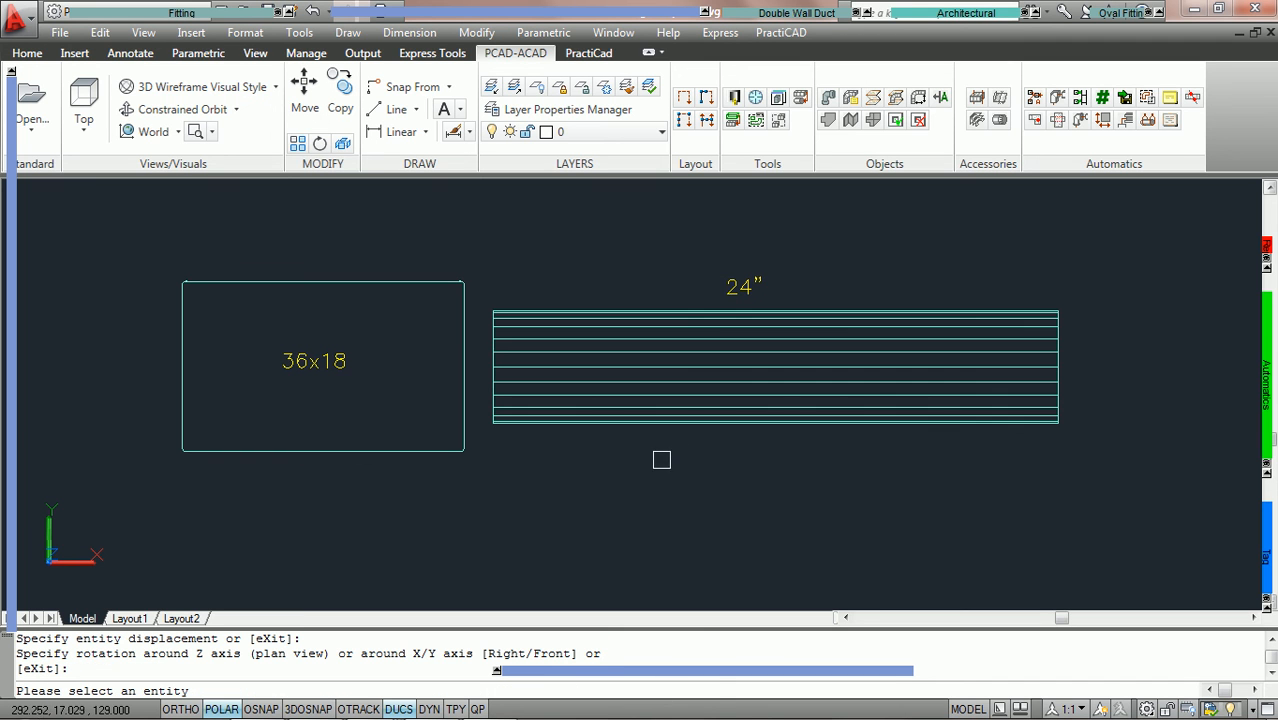